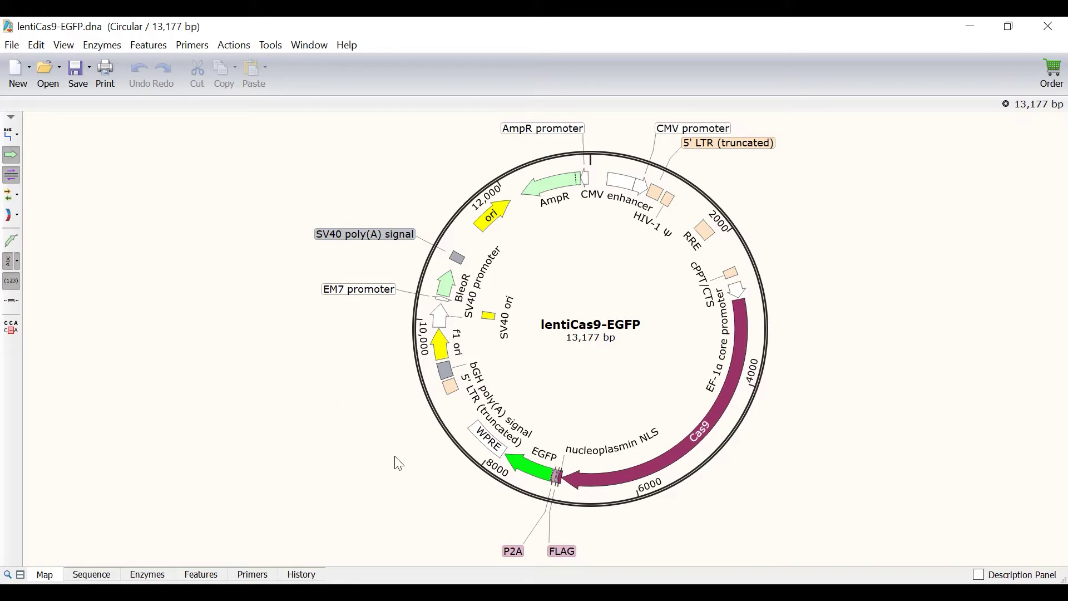
click(525, 467)
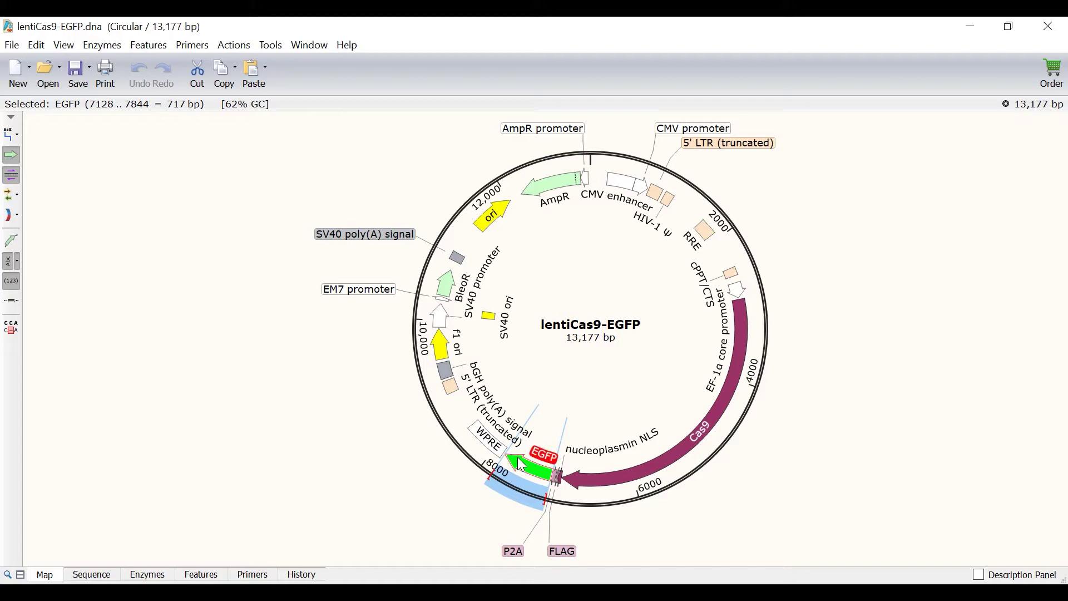
click(308, 45)
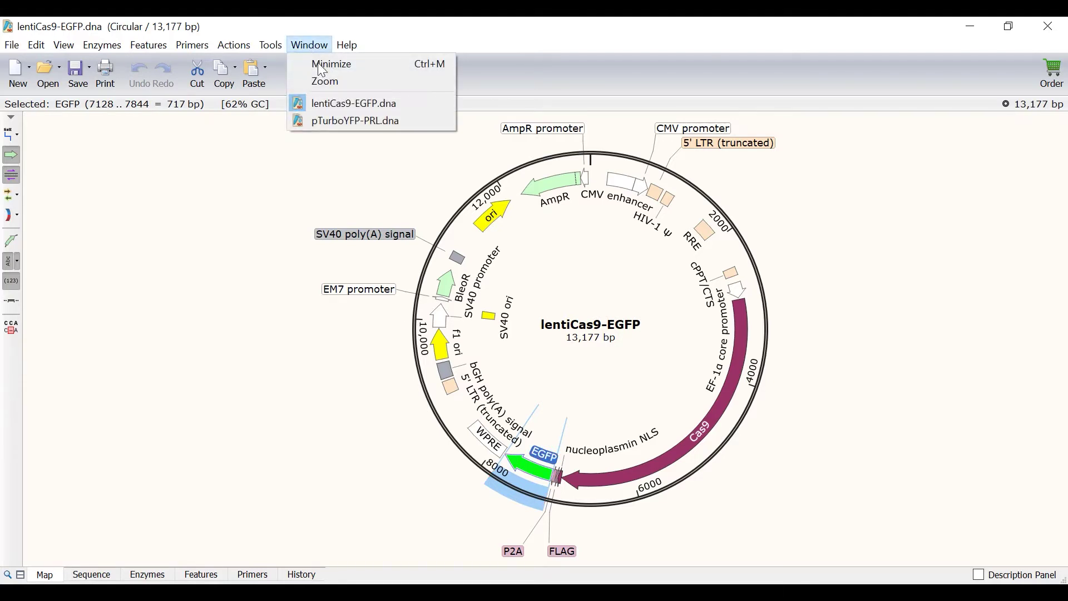
click(329, 127)
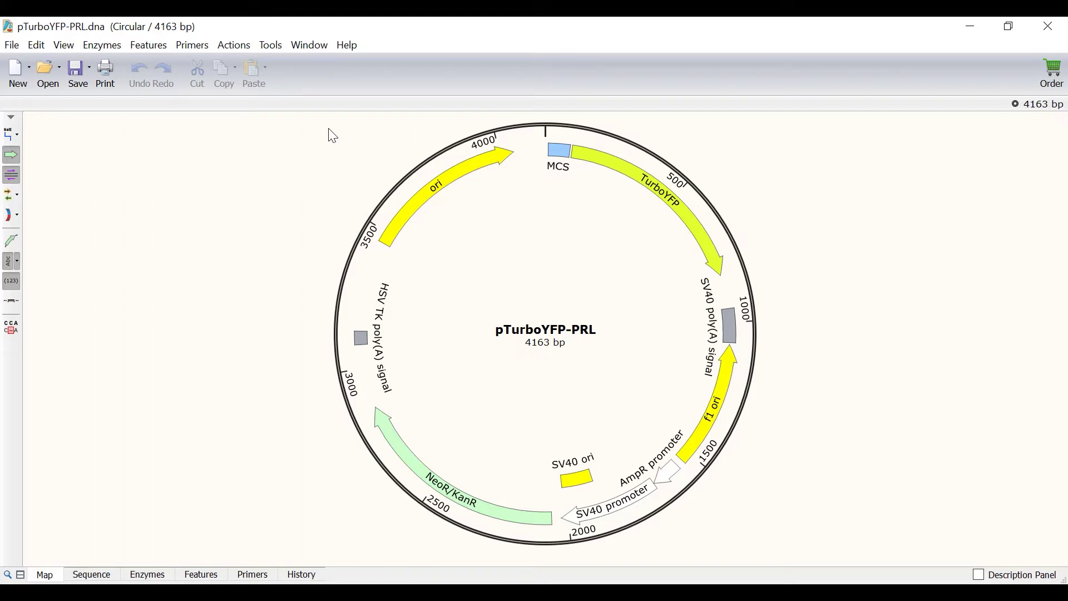
click(641, 184)
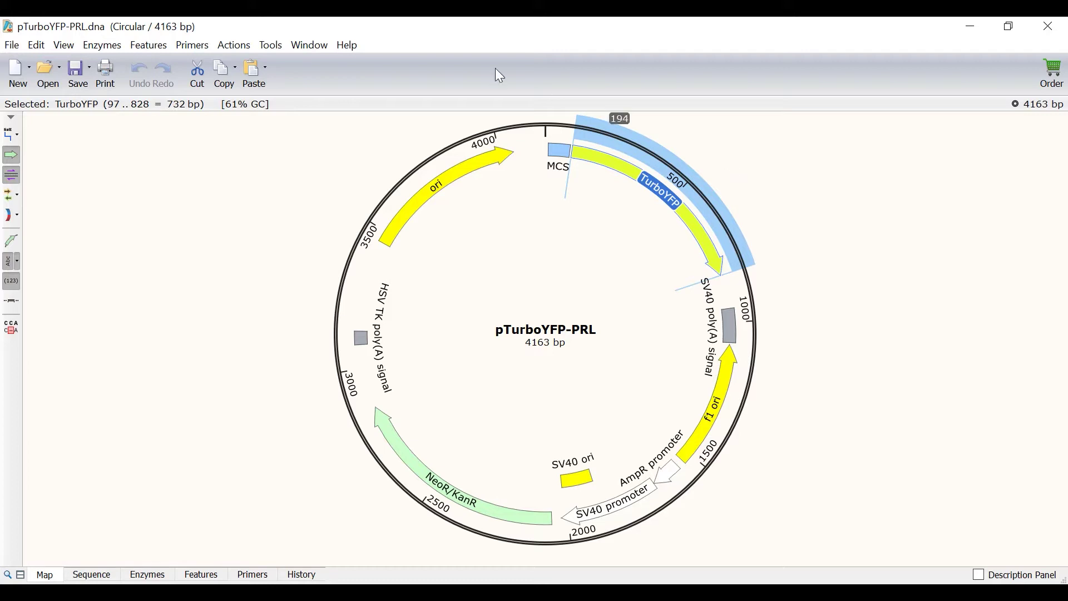
click(309, 44)
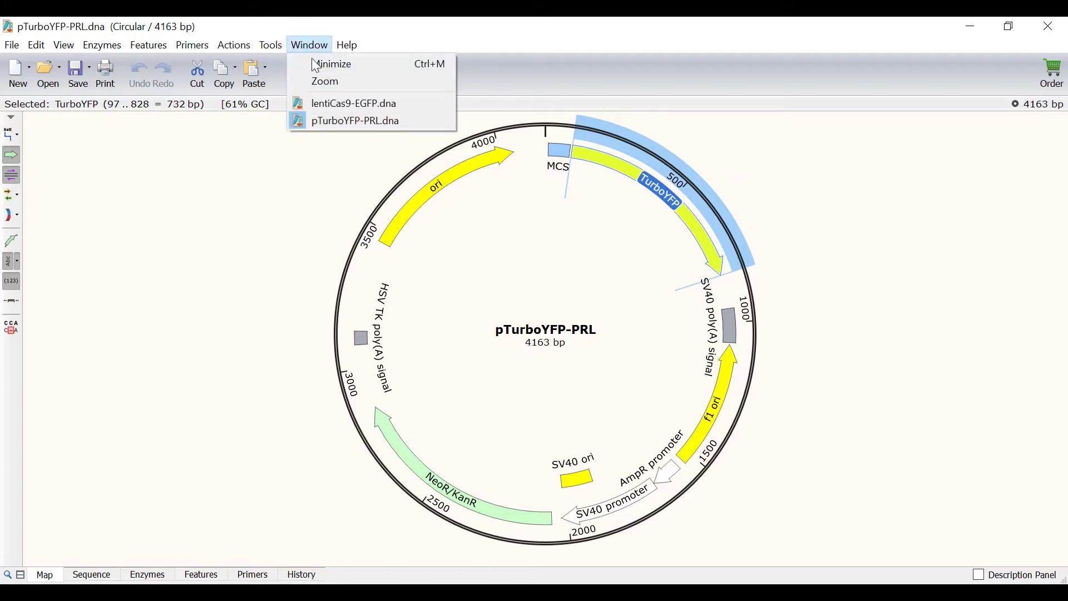
click(322, 103)
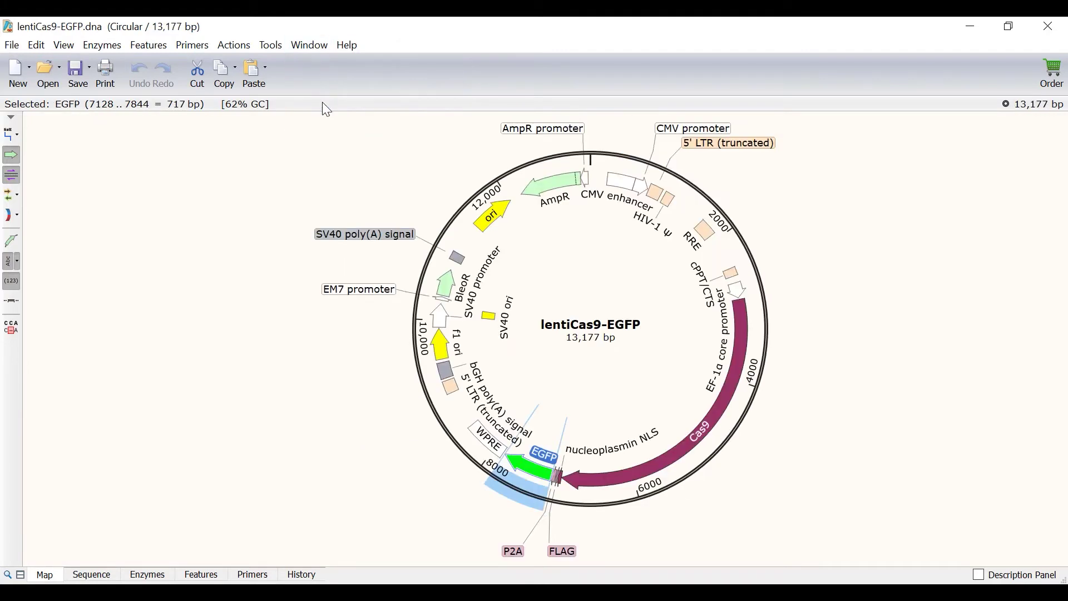
click(285, 173)
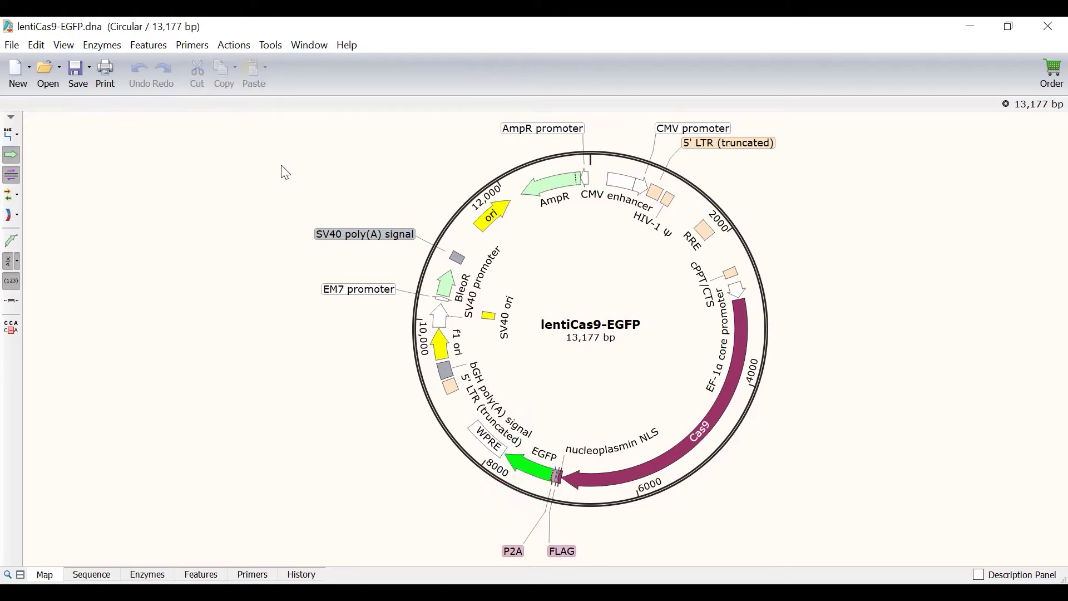
Start a Gibson Insert Fragment assembly using lentiCas9-EGFP.dna as the vector
click(247, 50)
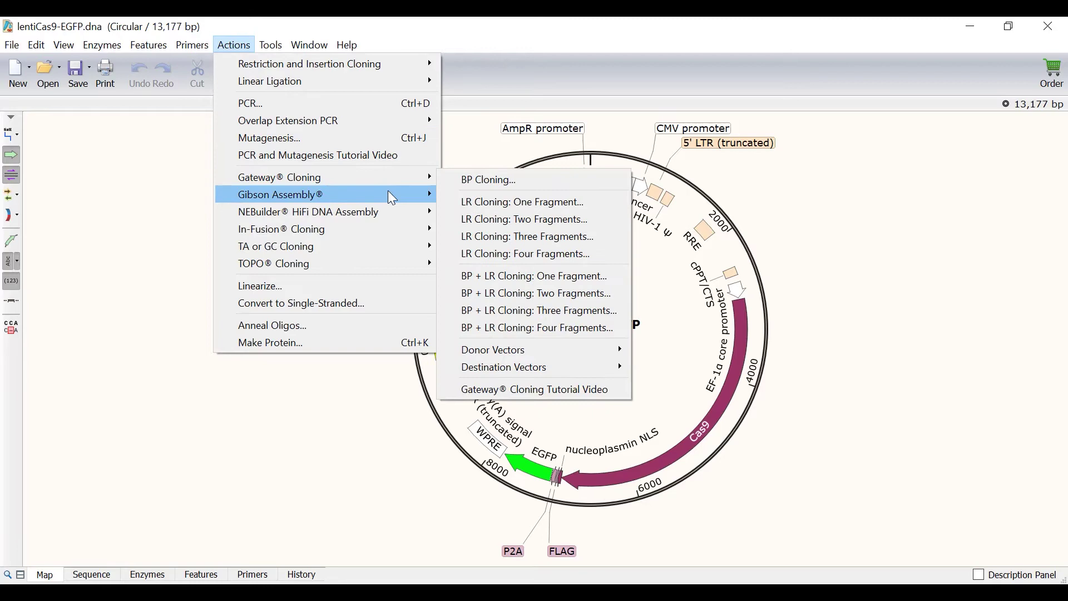
mouse_move(390, 194)
click(474, 196)
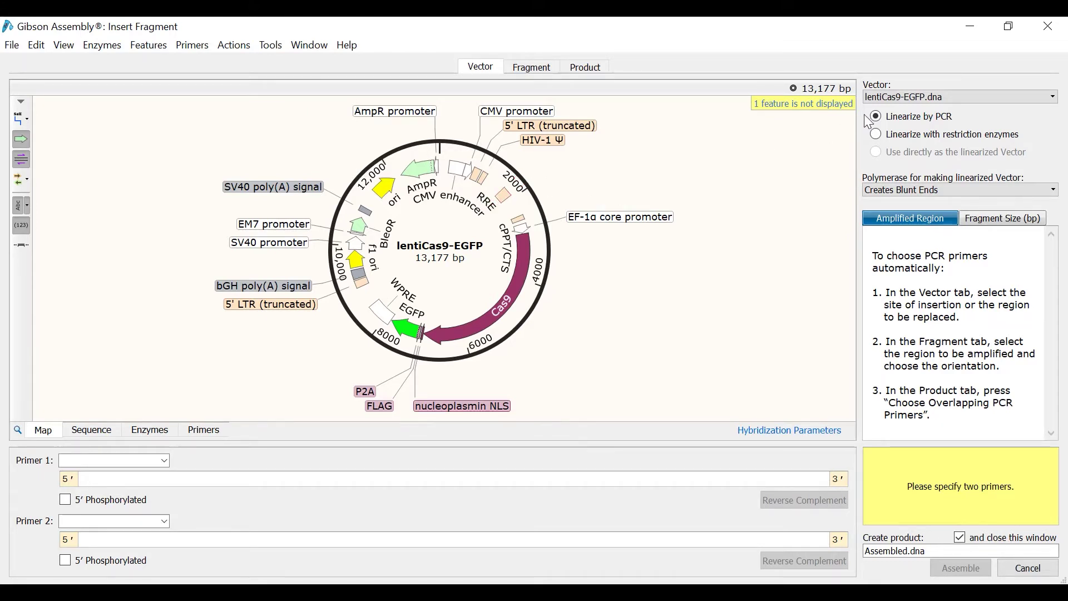
click(933, 99)
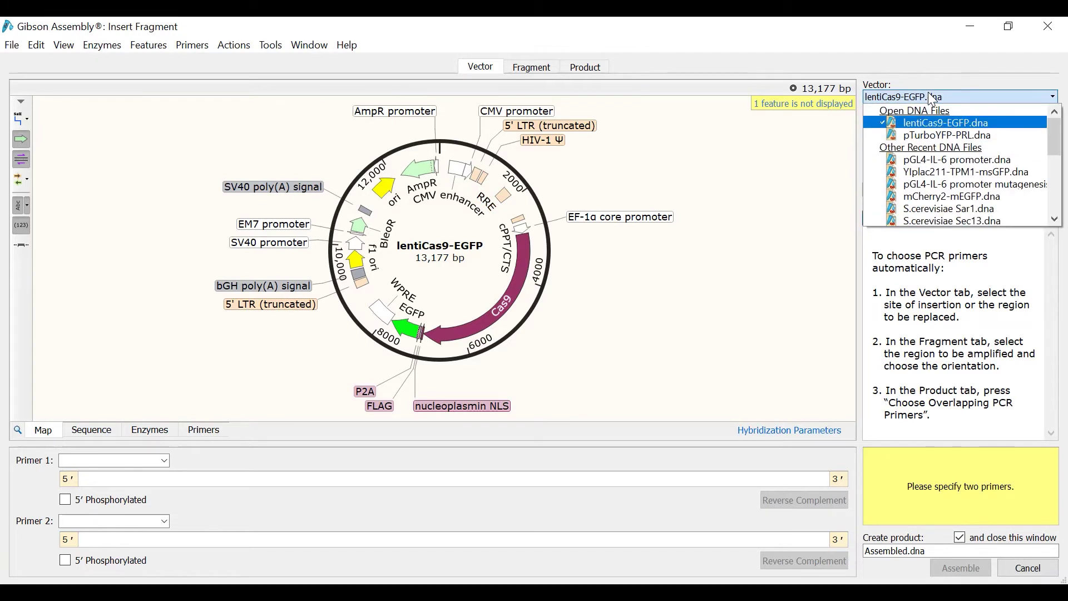
click(992, 129)
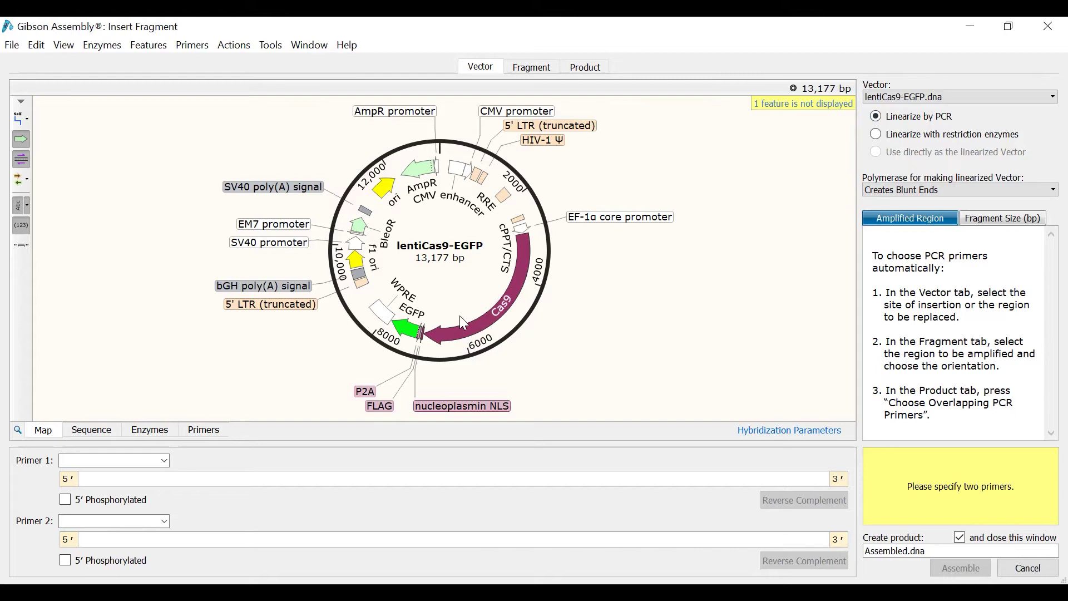
Select the EGFP feature on the vector map as the region to replace, checking its sequence boundaries
click(410, 331)
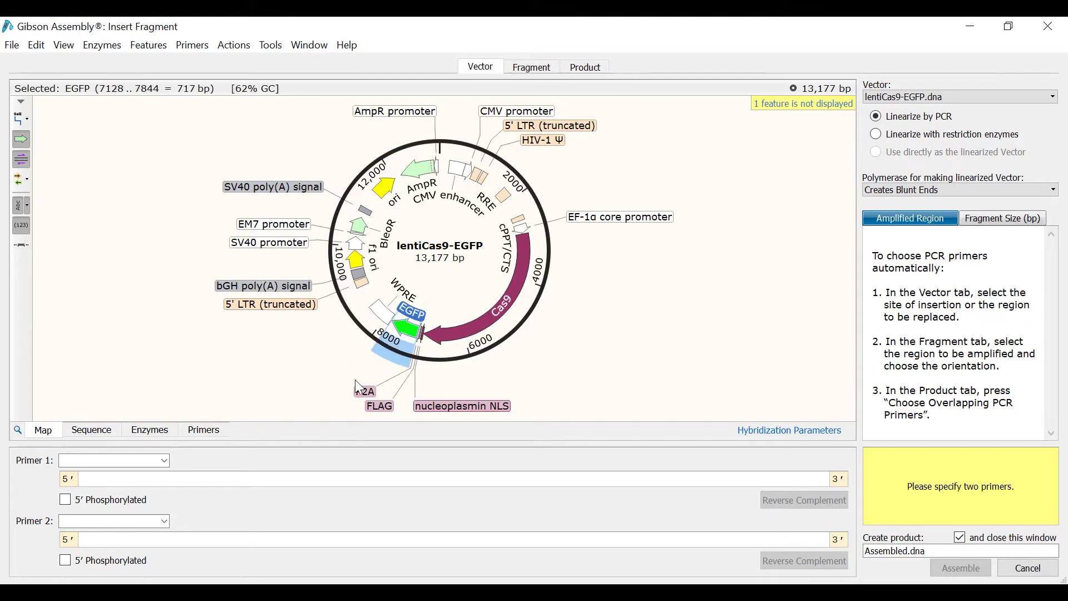
click(106, 434)
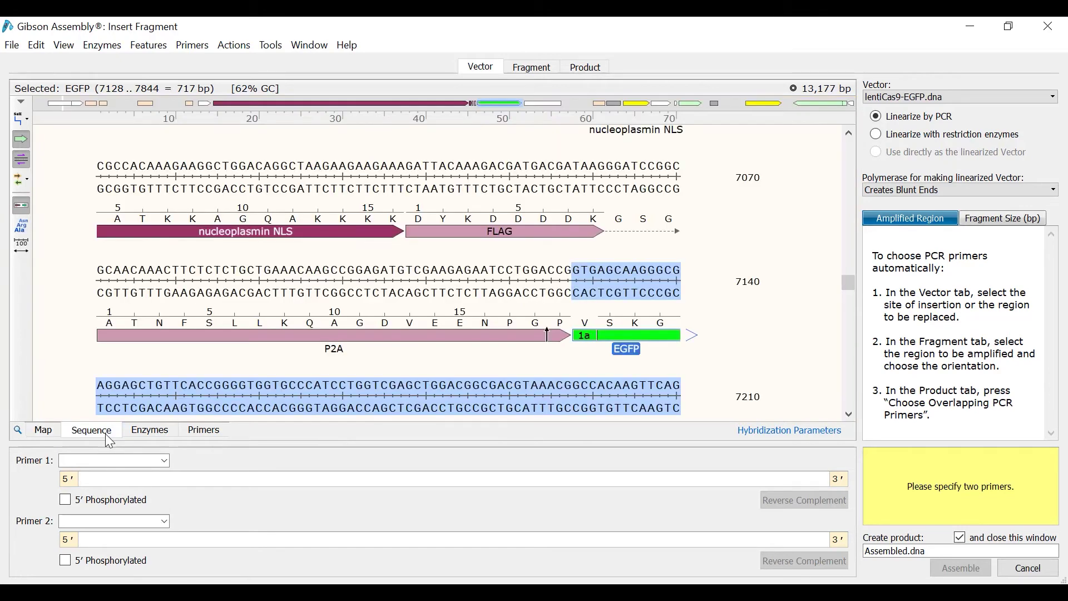
click(44, 430)
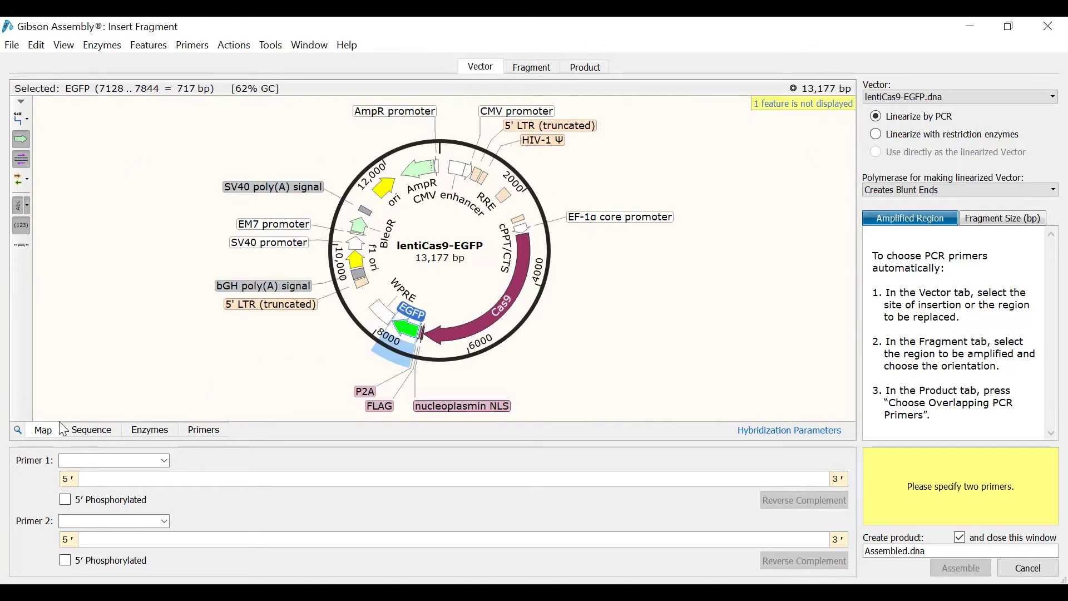
Use pTurboYFP-PRL.dna as the fragment source and select TurboYFP (97..828, 732 bp) to amplify
click(538, 69)
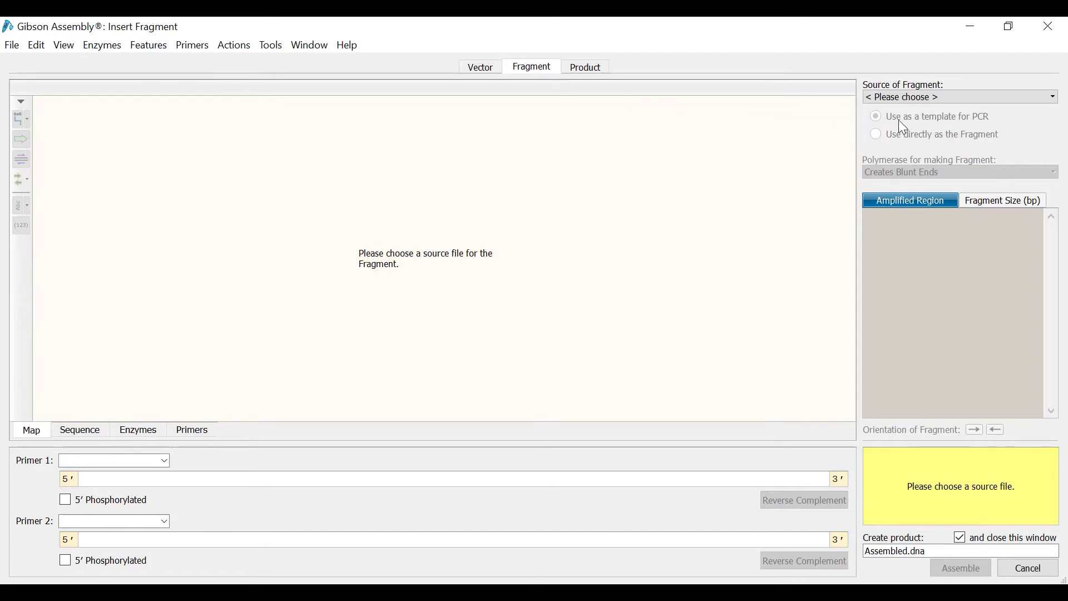
click(936, 101)
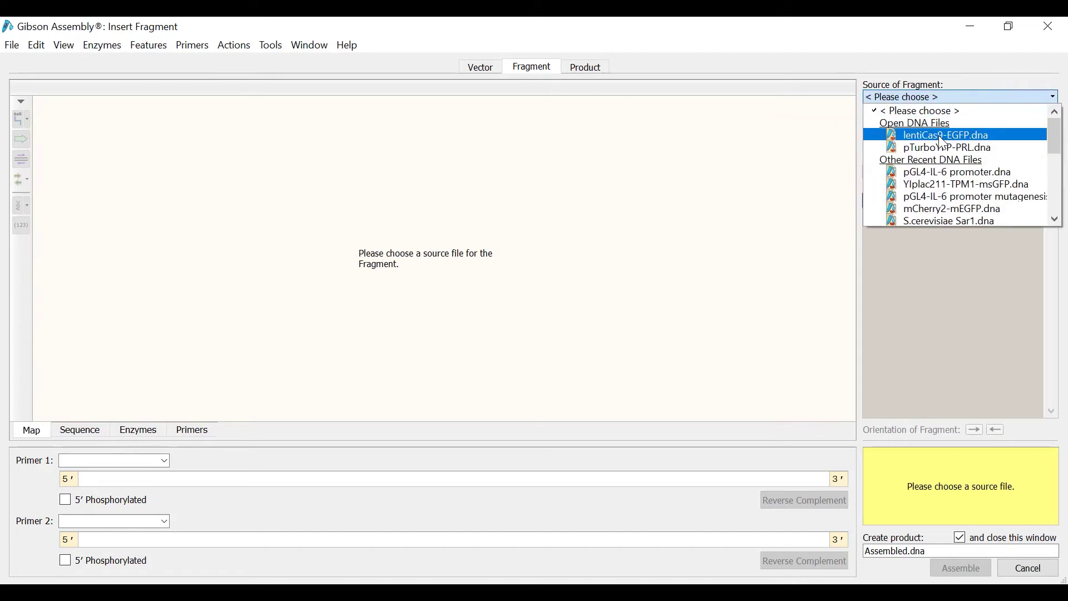
click(945, 148)
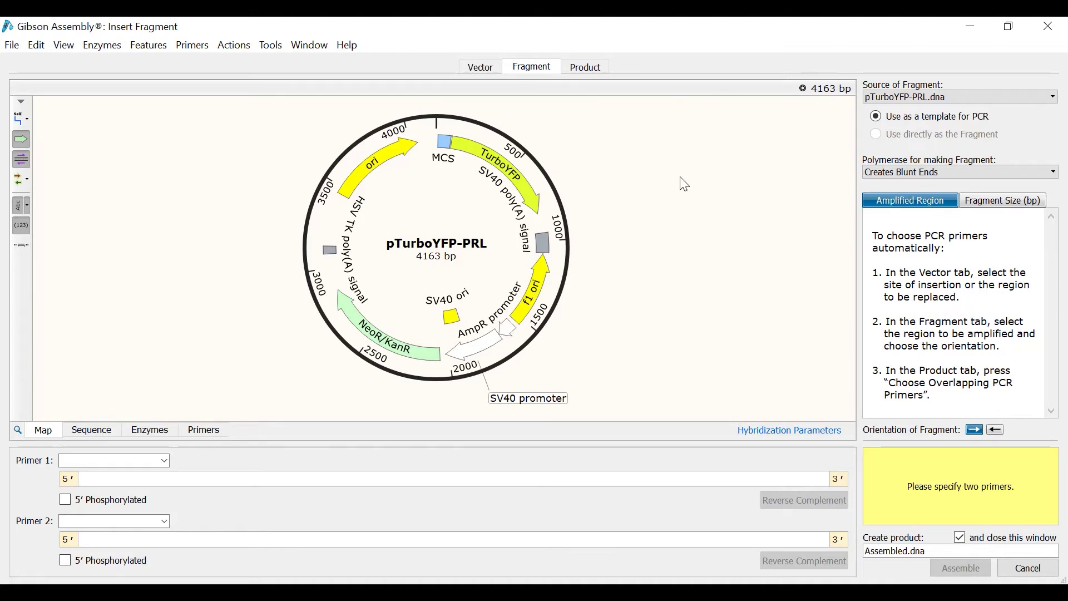
click(530, 182)
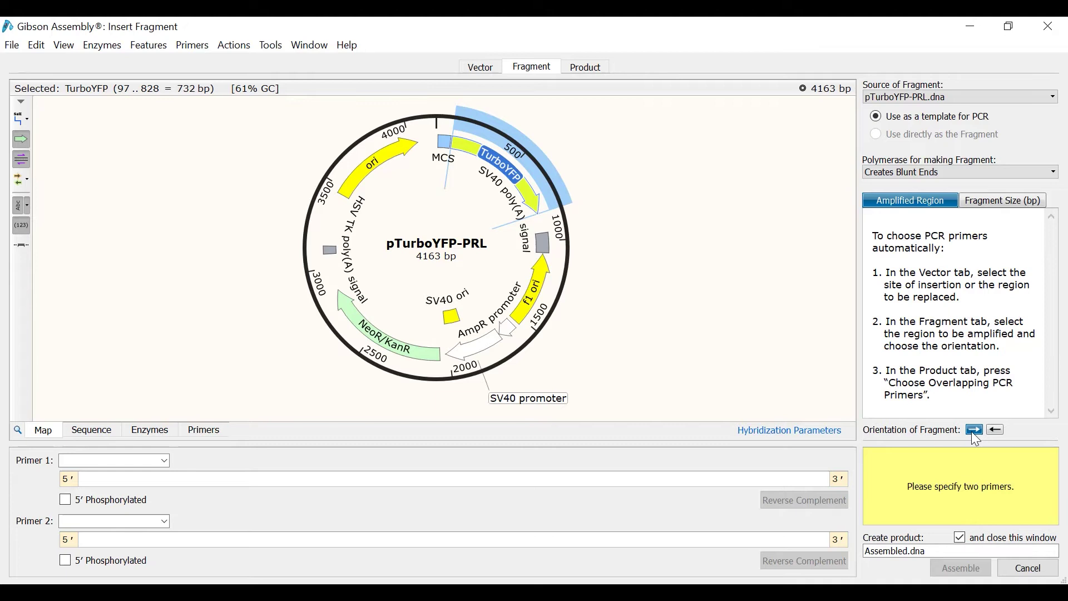
On the Product tab, set overlapping PCR primers to 15–25 overlapping bases at 60 °C
click(588, 69)
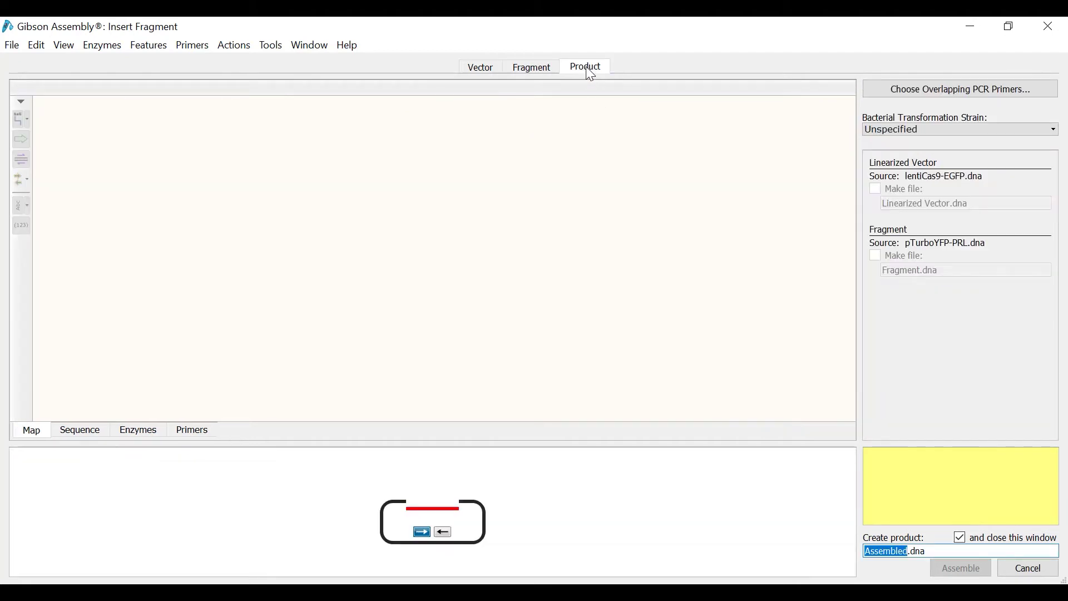
click(965, 93)
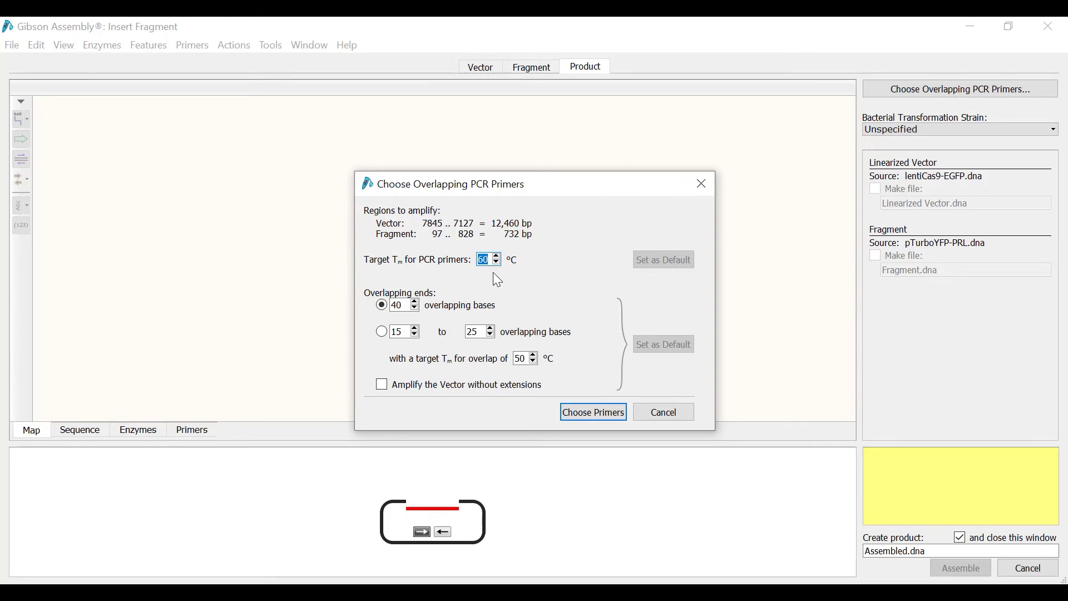
click(382, 335)
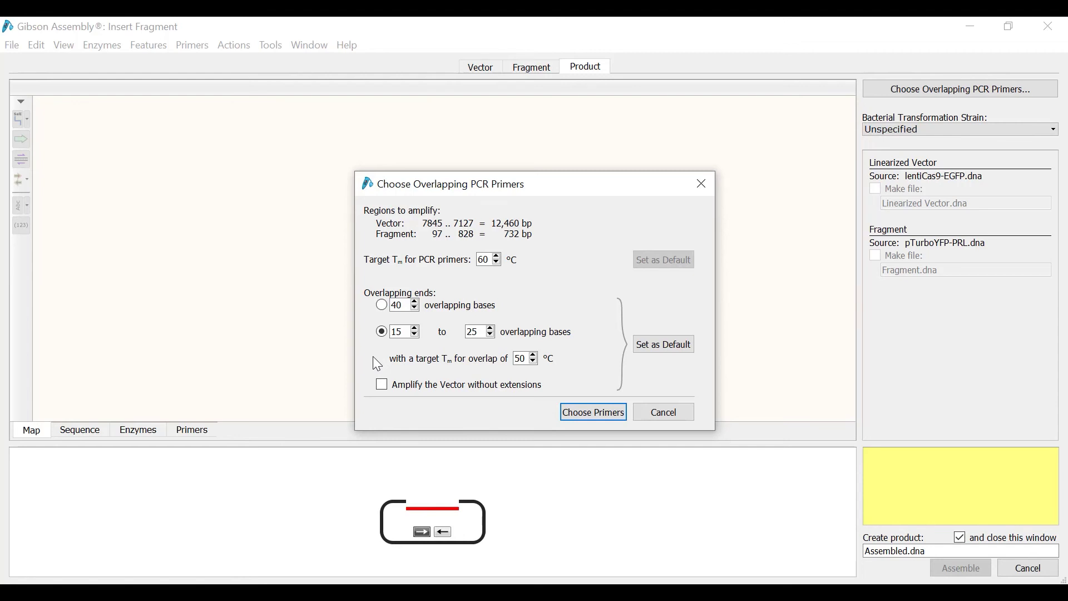
Generate the four overlapping primers and inspect TurboYFP in the 13,192 bp product map
click(595, 414)
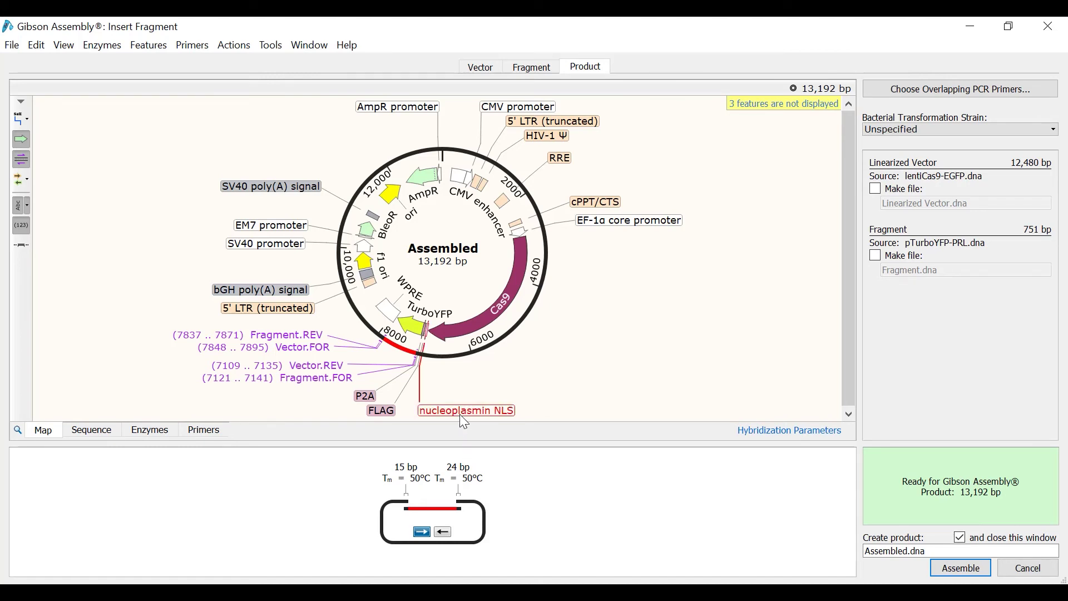
click(421, 335)
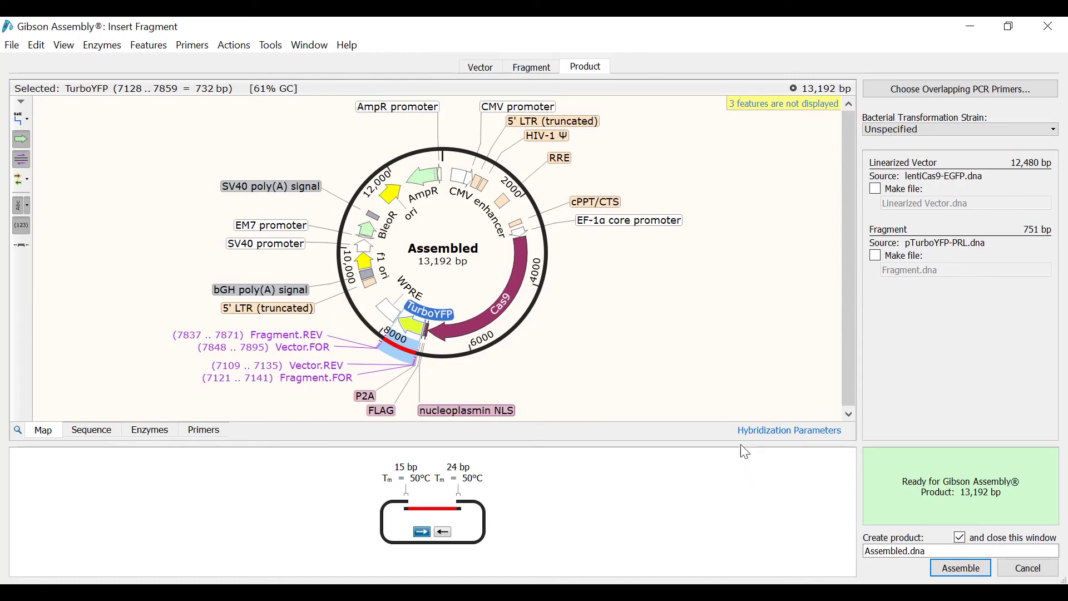
Name the product lentiCas9-TurboYFP and assemble it into a new 13,192 bp plasmid file
double_click(879, 553)
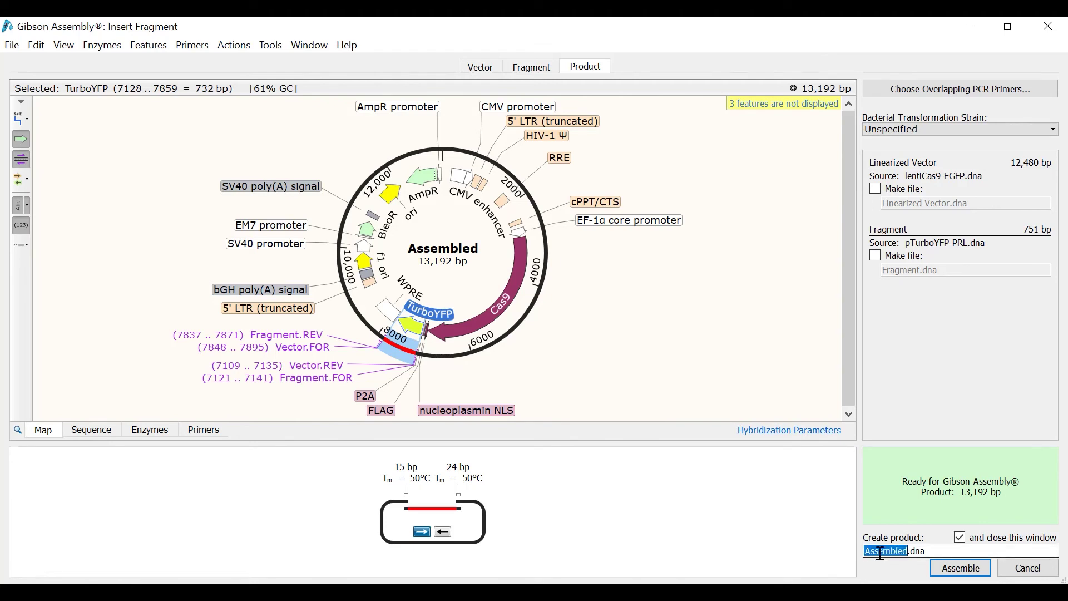
text(lentiCas9-Turn)
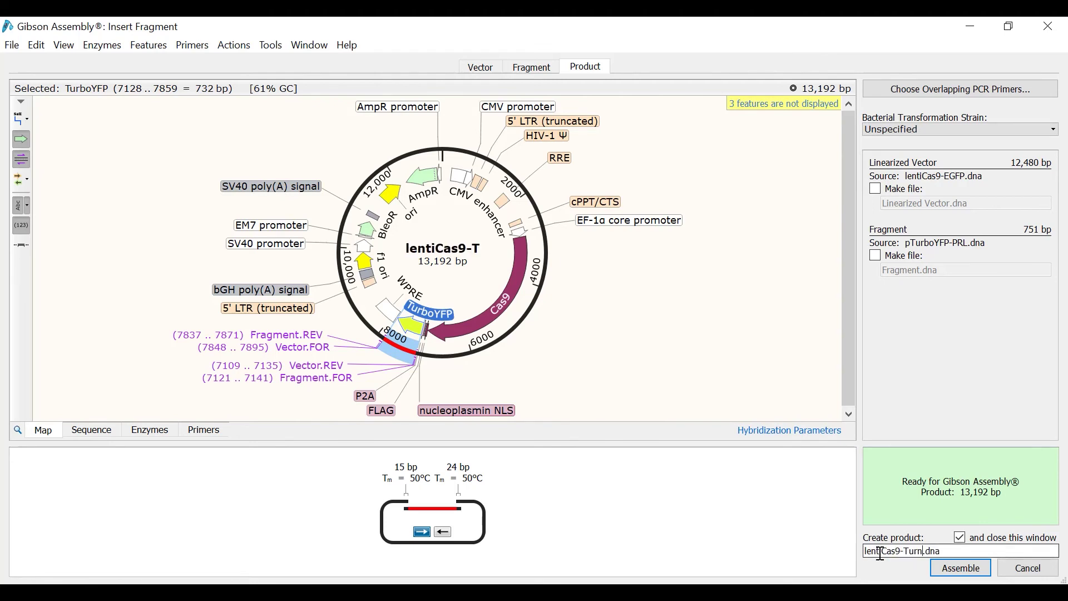
text(boYFP)
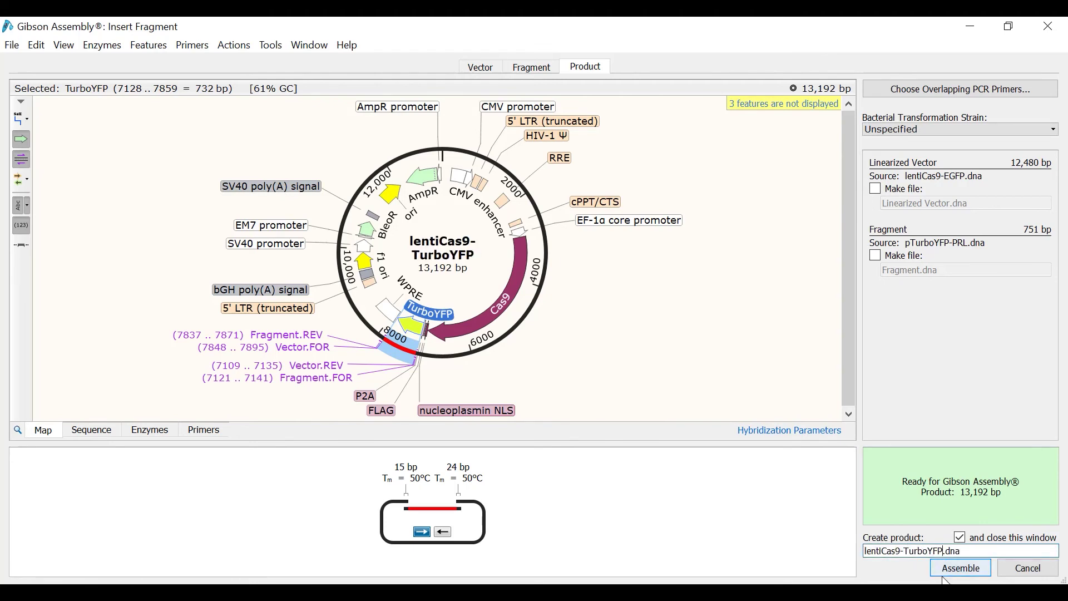
click(953, 570)
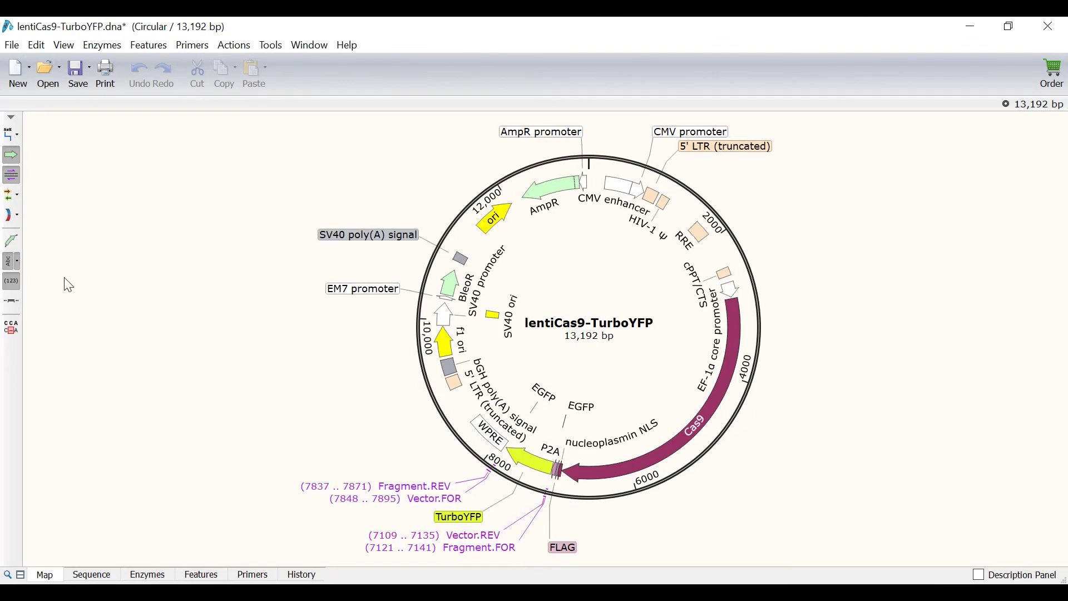
Color the map features, inspect the Fragment.REV primer in the sequence, then view the assembly history
click(13, 219)
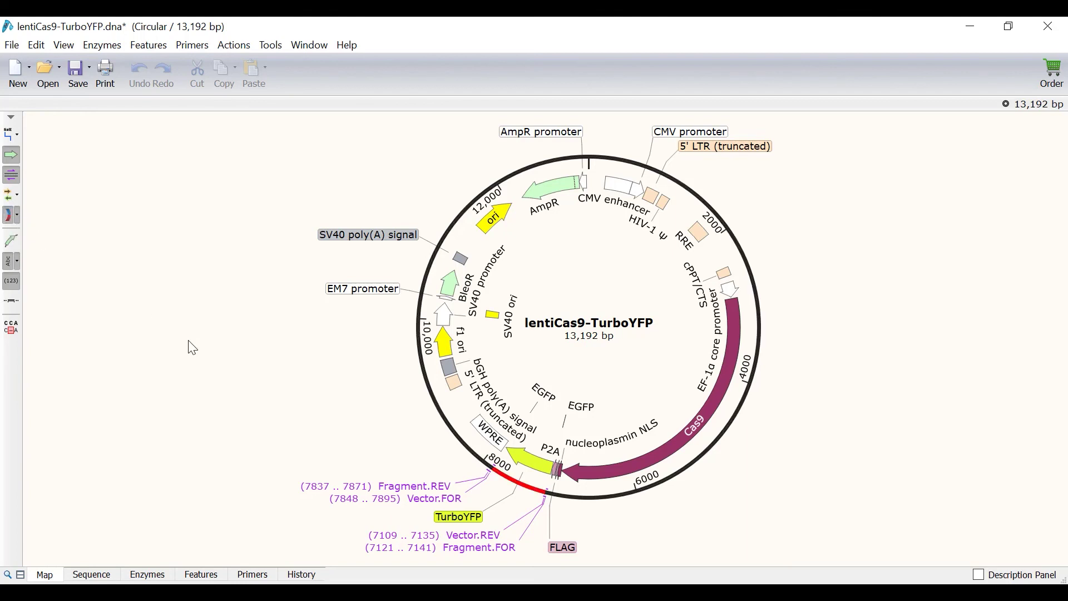
click(438, 488)
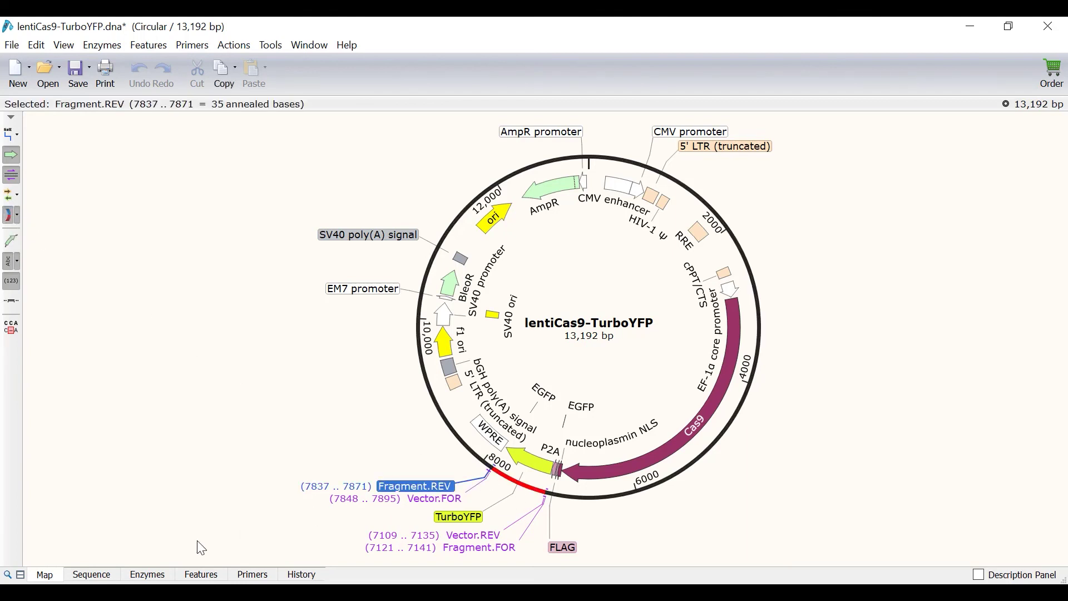
click(105, 574)
scroll(863, 465, up, 5)
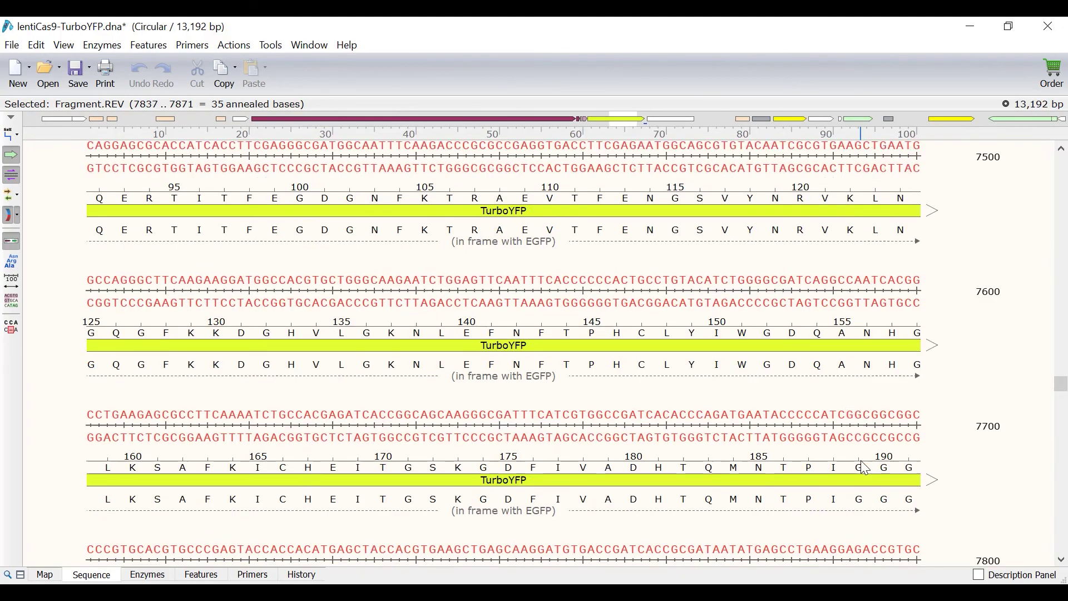
scroll(866, 469, up, 7)
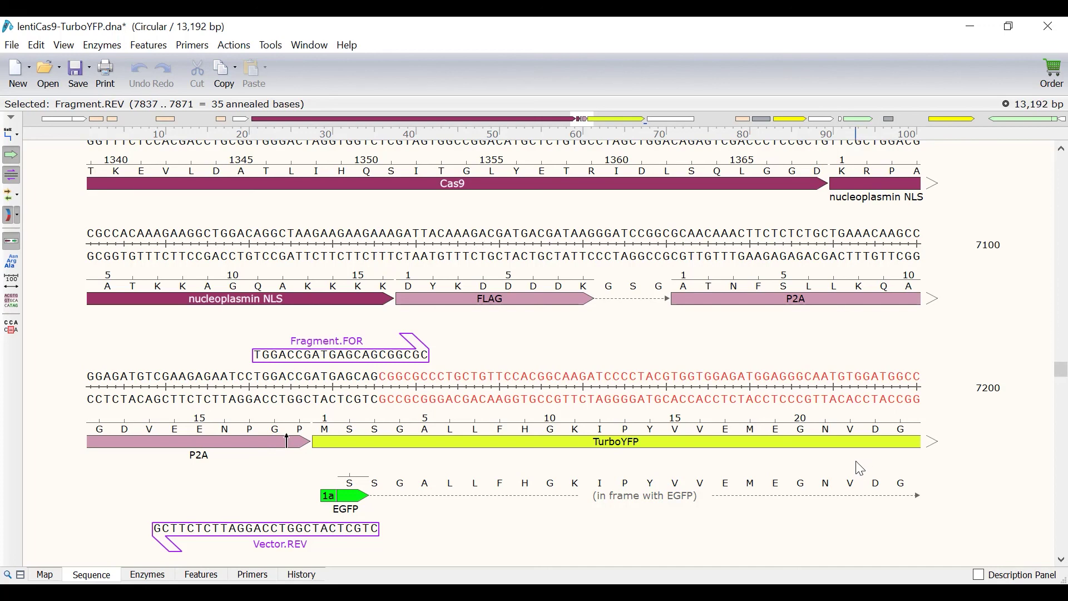
click(302, 575)
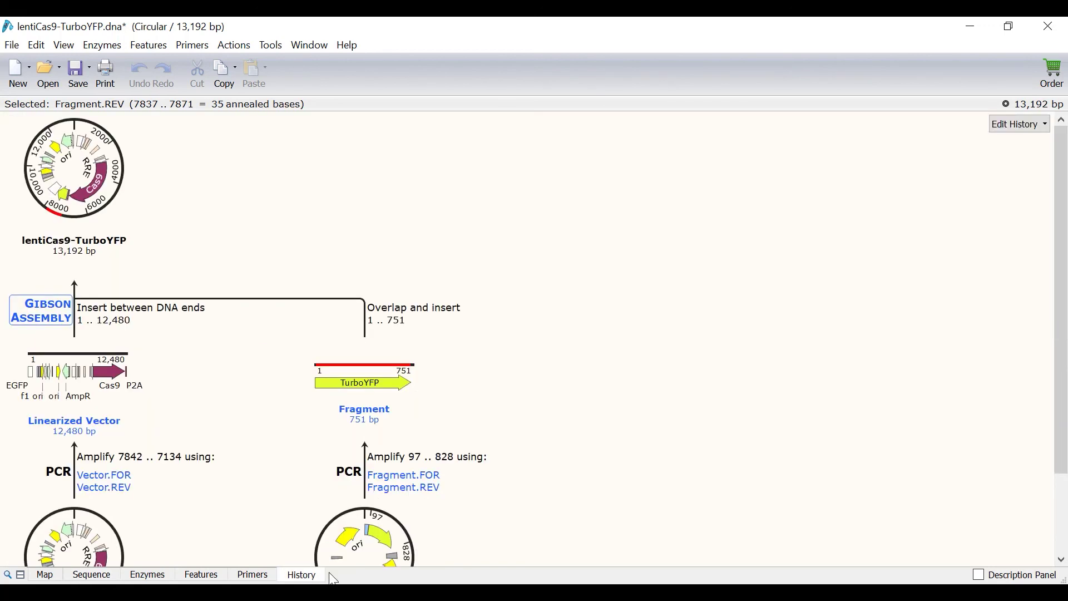